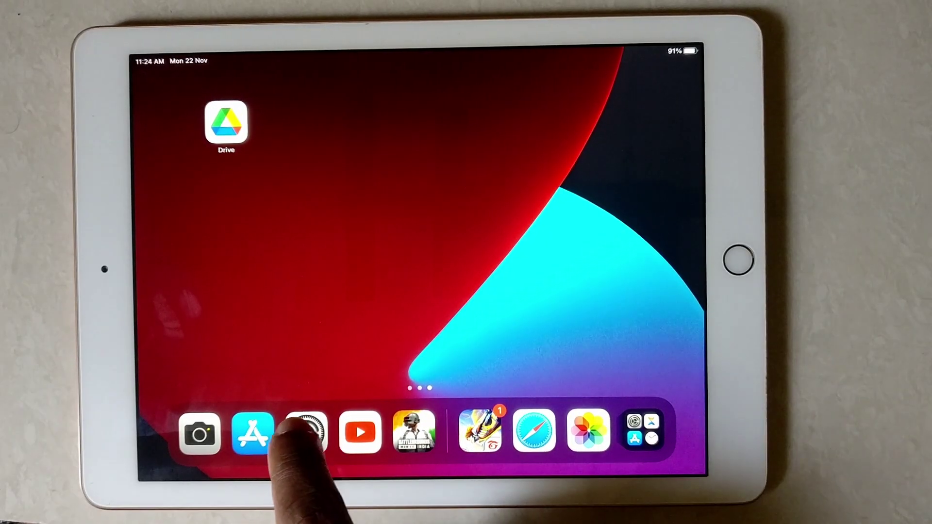
Launch Settings from the dock to reach the General page.
click(306, 433)
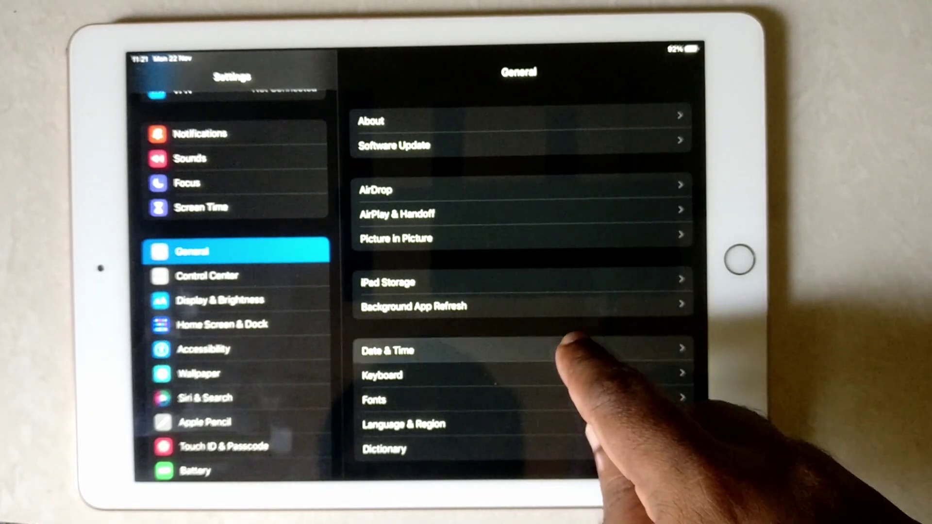
Turn on 'Show AM/PM in Status Bar' under General > Date & Time.
click(554, 350)
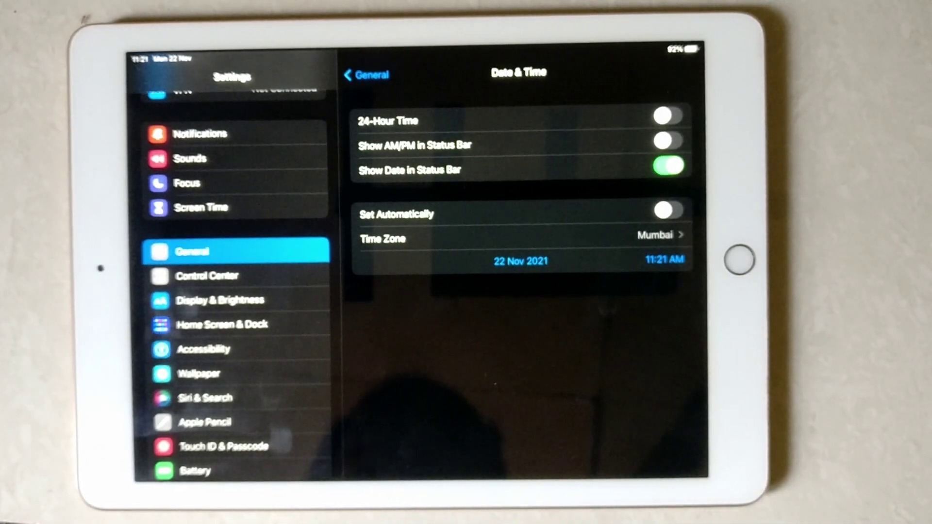
click(665, 144)
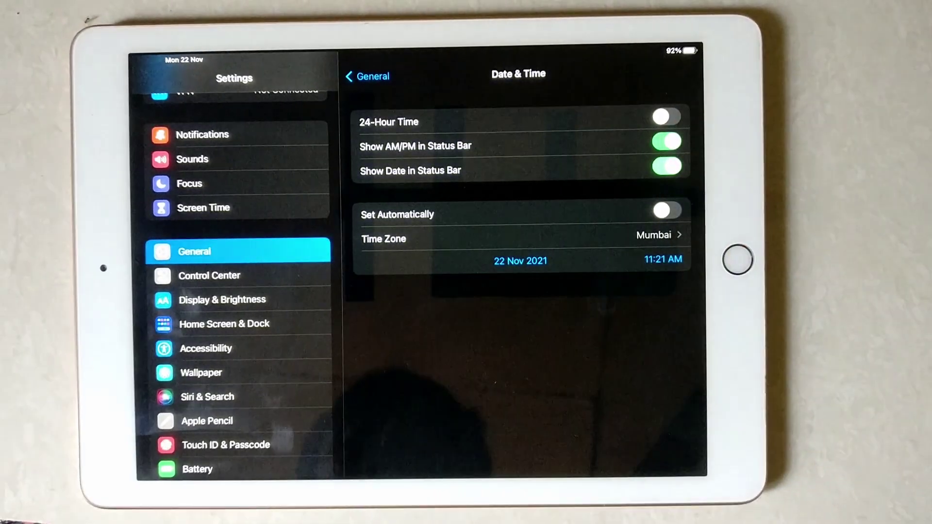